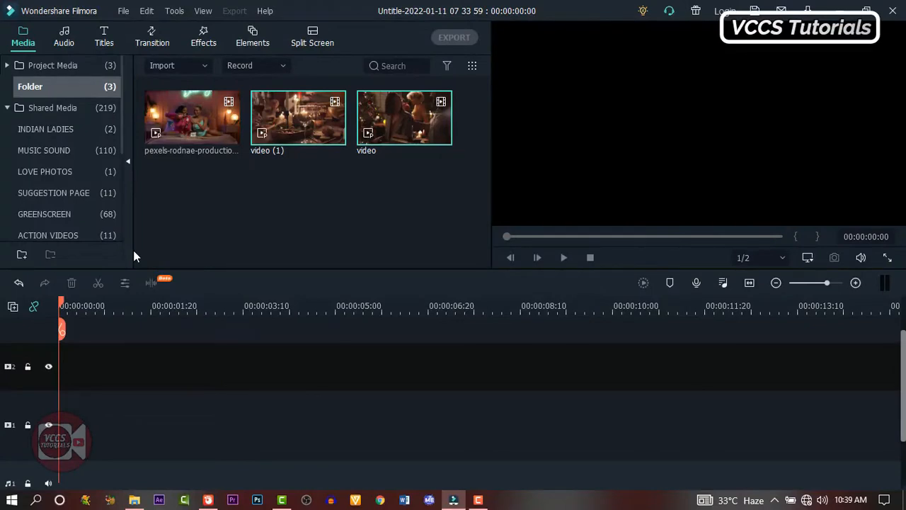
# Place a Black sample colour clip on track 1 and a White one on track 2
pyautogui.scroll(-3, 57, 162)
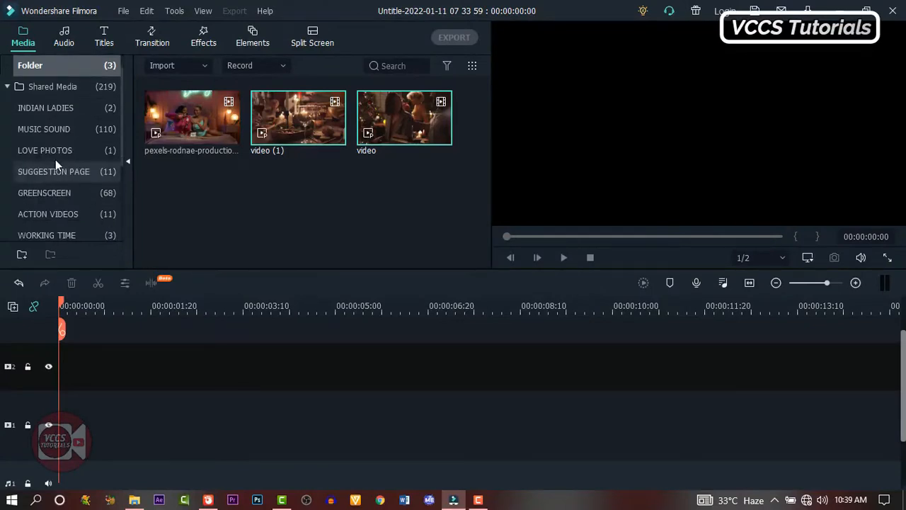
pyautogui.click(61, 172)
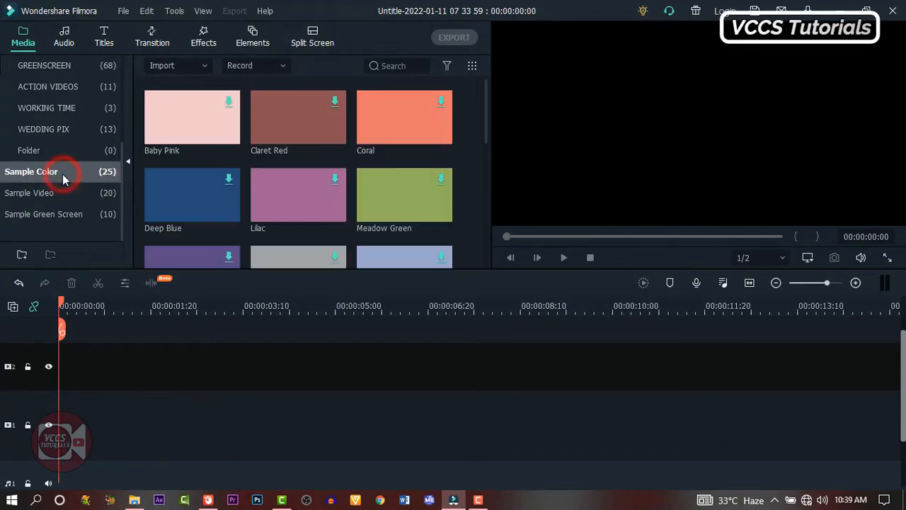
pyautogui.scroll(-2, 322, 205)
pyautogui.moveTo(284, 224); pyautogui.dragTo(59, 433)
pyautogui.moveTo(404, 193); pyautogui.dragTo(63, 363)
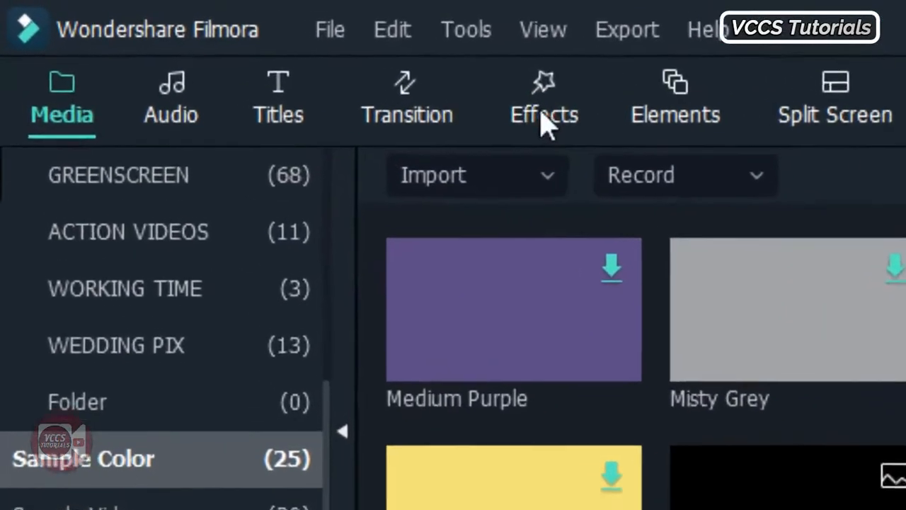
# Apply Image Mask to the white clip with width 10 and height 12
pyautogui.click(203, 40)
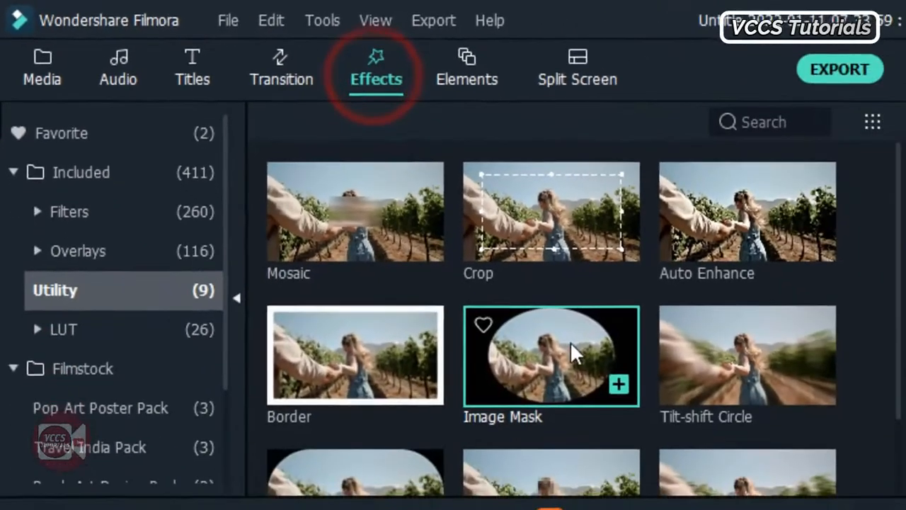
pyautogui.moveTo(752, 482); pyautogui.dragTo(281, 422)
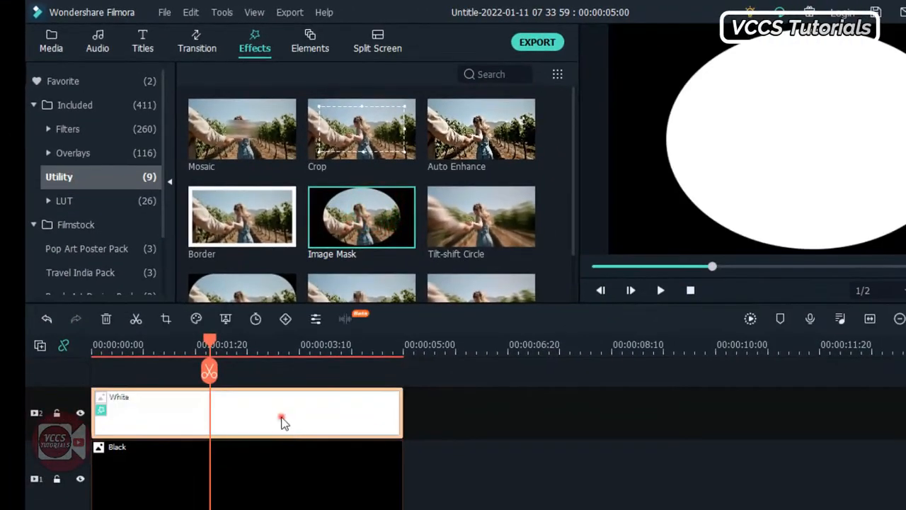
pyautogui.doubleClick(281, 423)
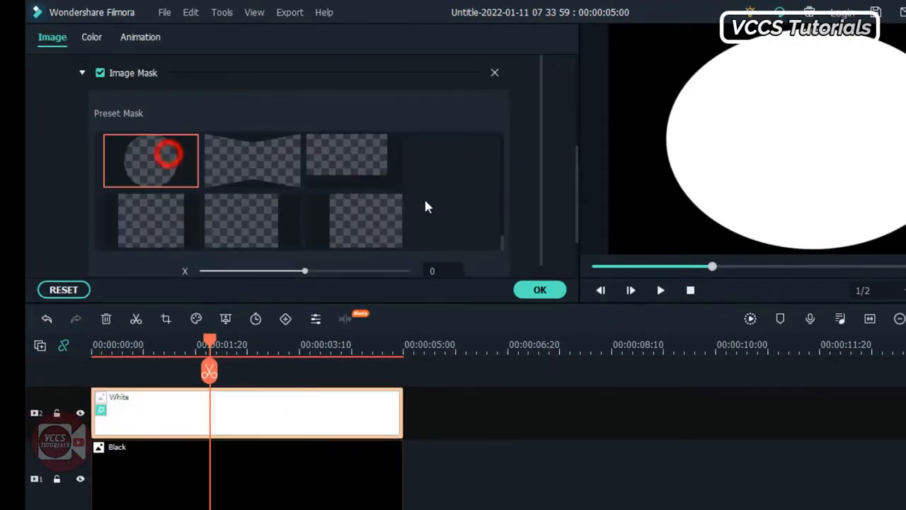
pyautogui.scroll(-3, 425, 203)
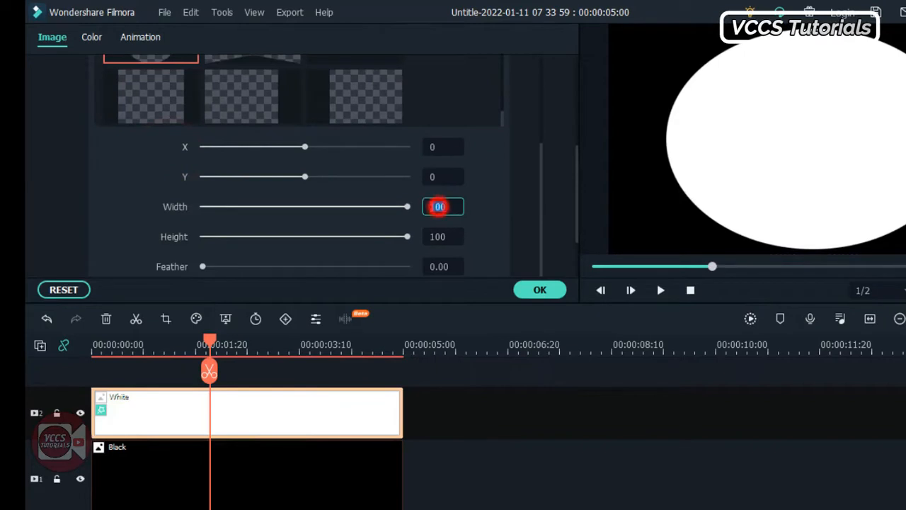
pyautogui.click(439, 237)
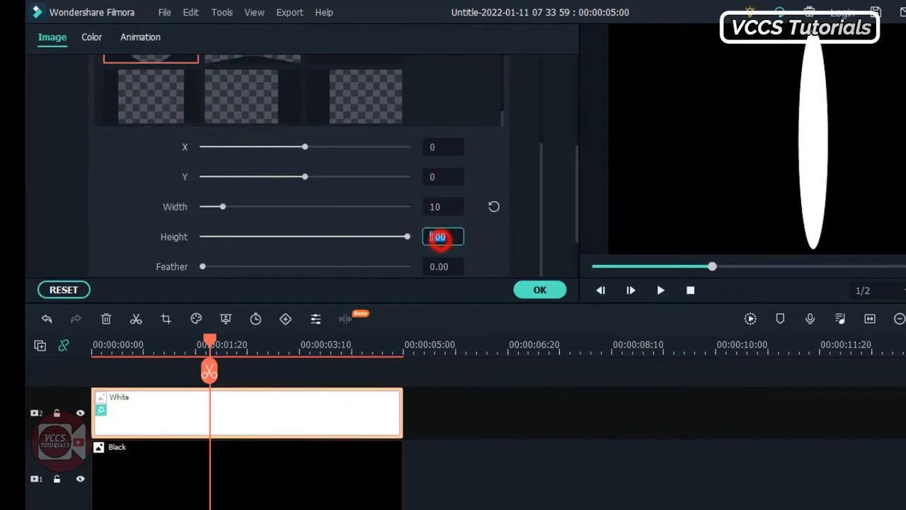
pyautogui.click(412, 283)
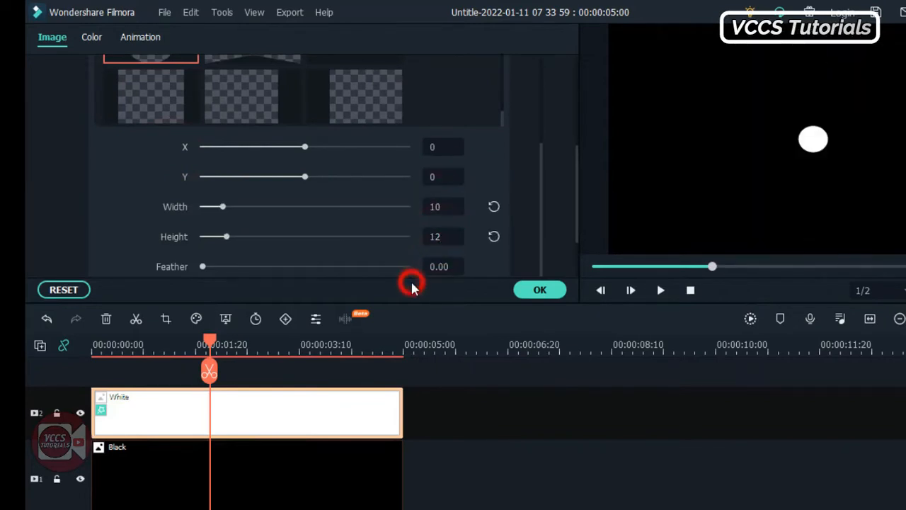
pyautogui.click(536, 289)
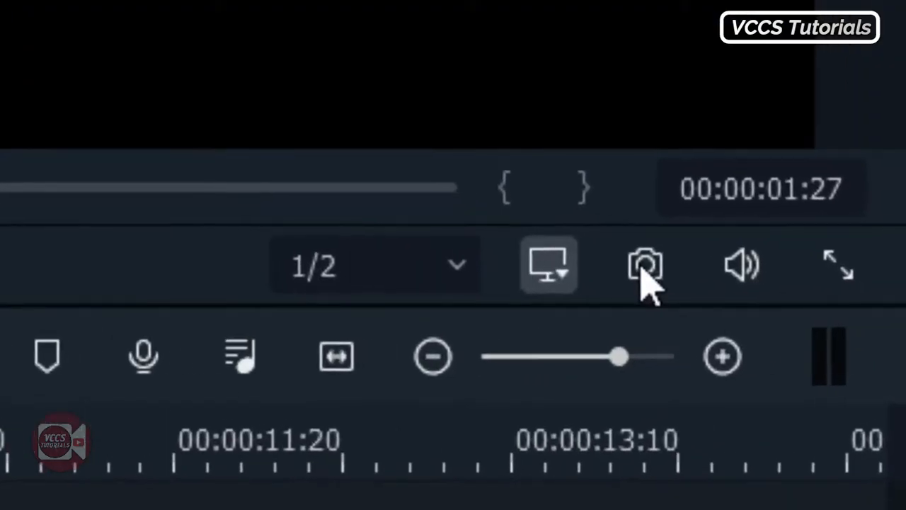
# Snapshot the small-circle frame and delete the white and black colour clips
pyautogui.click(646, 278)
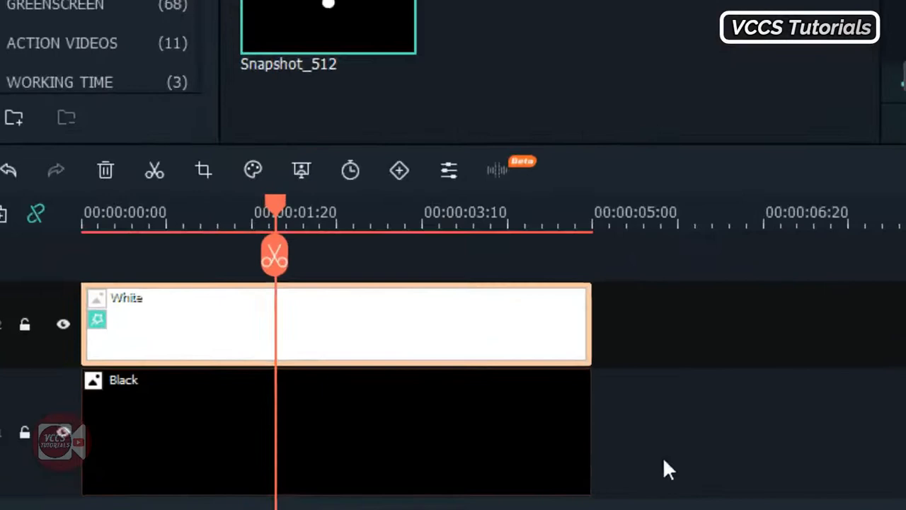
pyautogui.moveTo(668, 460); pyautogui.dragTo(517, 331)
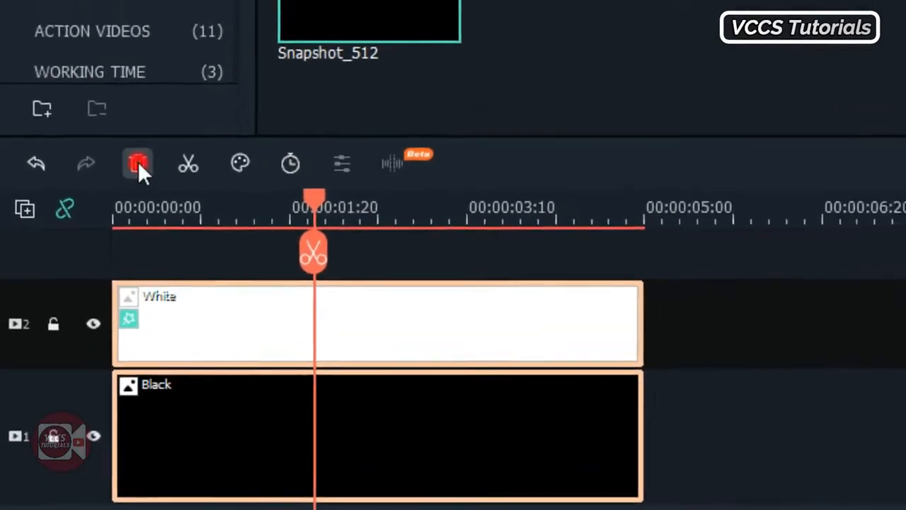
pyautogui.click(137, 163)
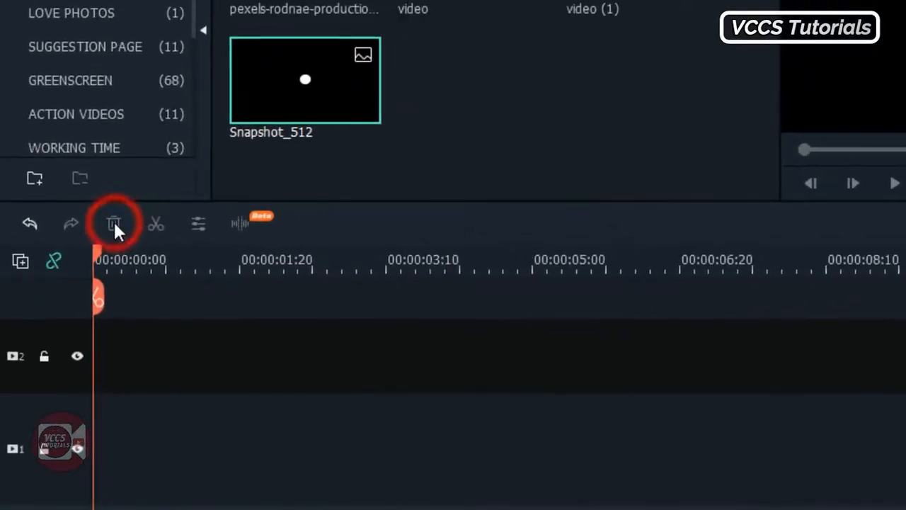
# Put Snapshot_512 at the start of track 2 and the party video on track 1, keeping project settings
pyautogui.moveTo(398, 2); pyautogui.dragTo(274, 332)
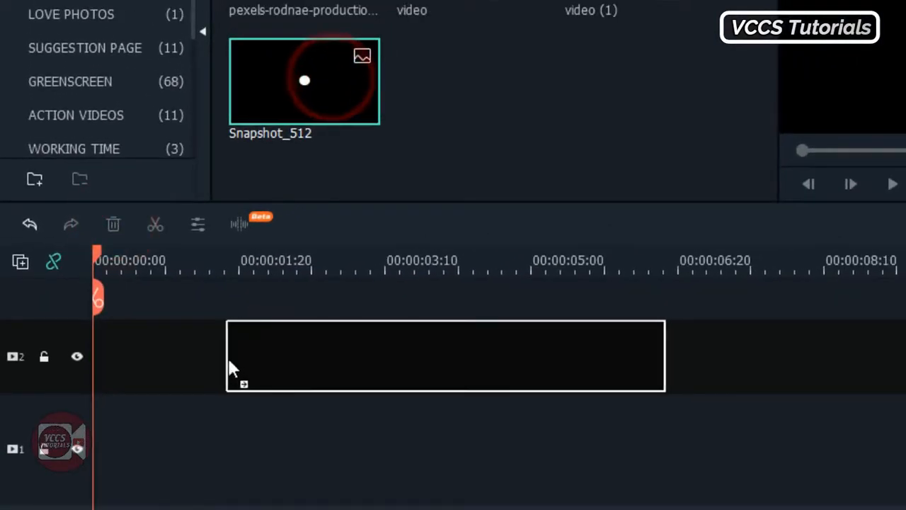
pyautogui.moveTo(230, 367); pyautogui.dragTo(100, 365)
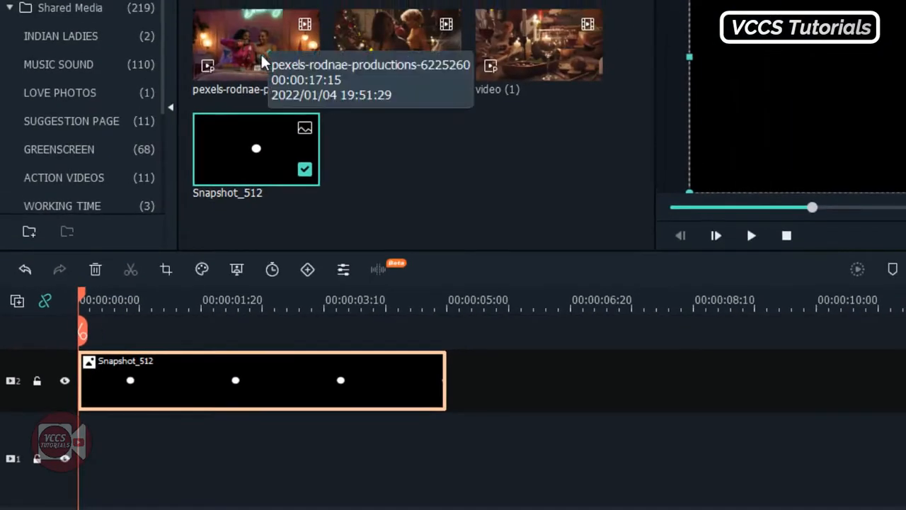
pyautogui.moveTo(458, 0); pyautogui.dragTo(79, 429)
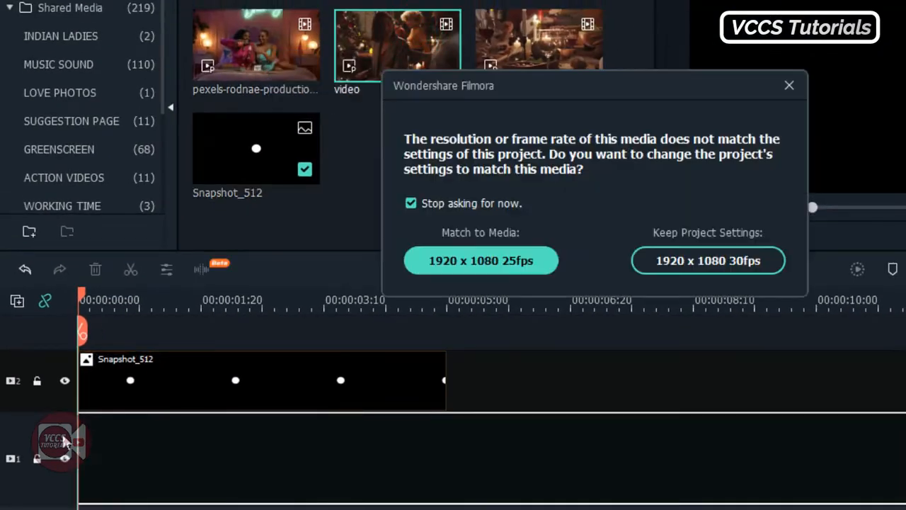
pyautogui.click(700, 262)
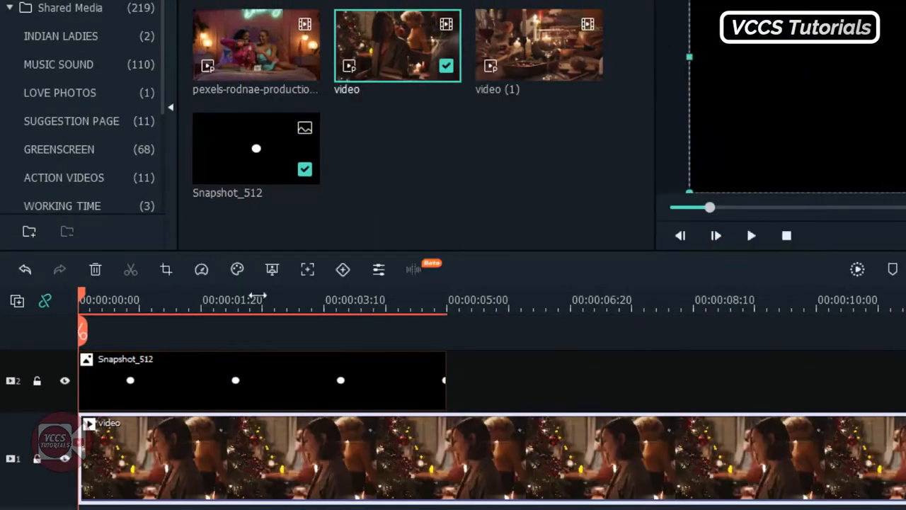
# Set Snapshot_512's compositing blending mode to Darken
pyautogui.click(276, 376)
pyautogui.doubleClick(279, 383)
pyautogui.click(34, 164)
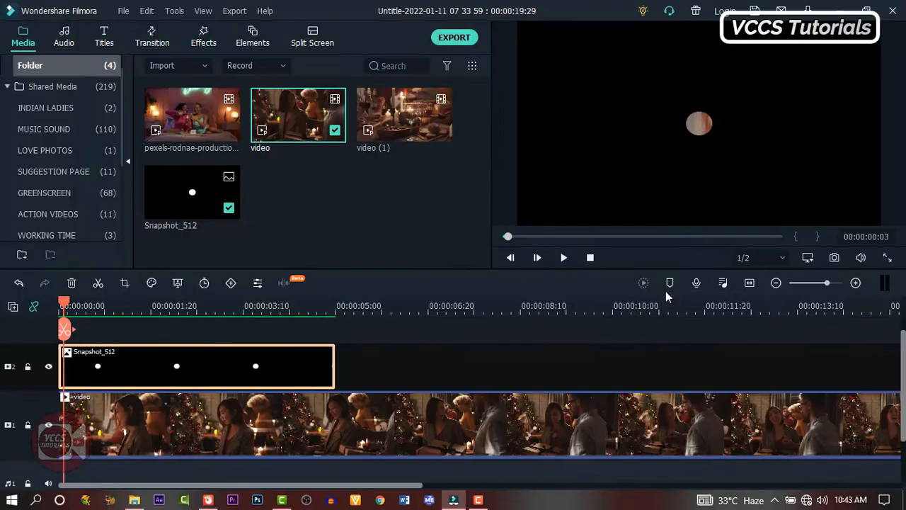
pyautogui.doubleClick(119, 366)
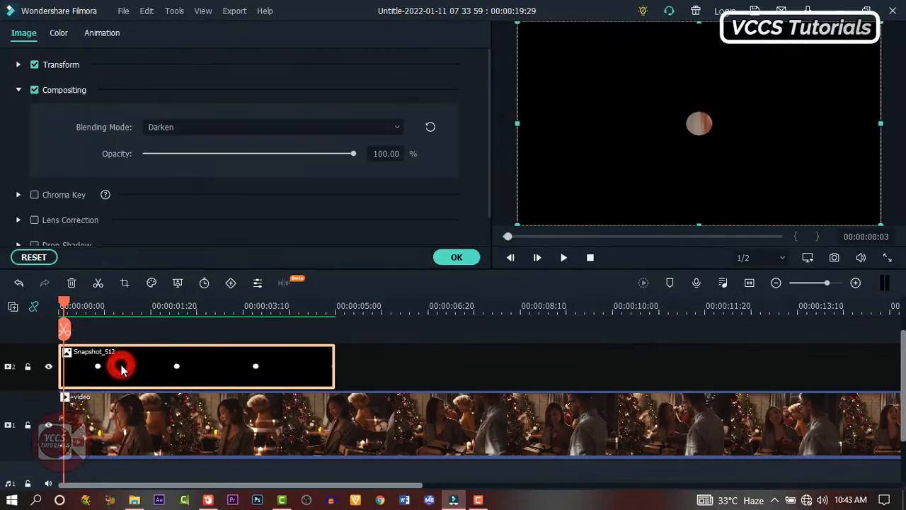
pyautogui.click(99, 33)
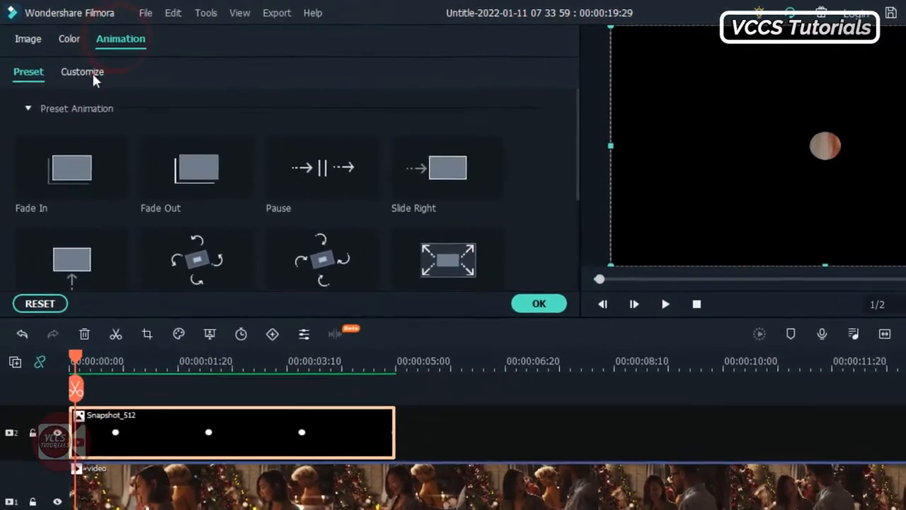
# Keyframe Snapshot_512 from the start to about one second in, scaling up to 400%, and hide track 1
pyautogui.click(70, 61)
pyautogui.click(64, 364)
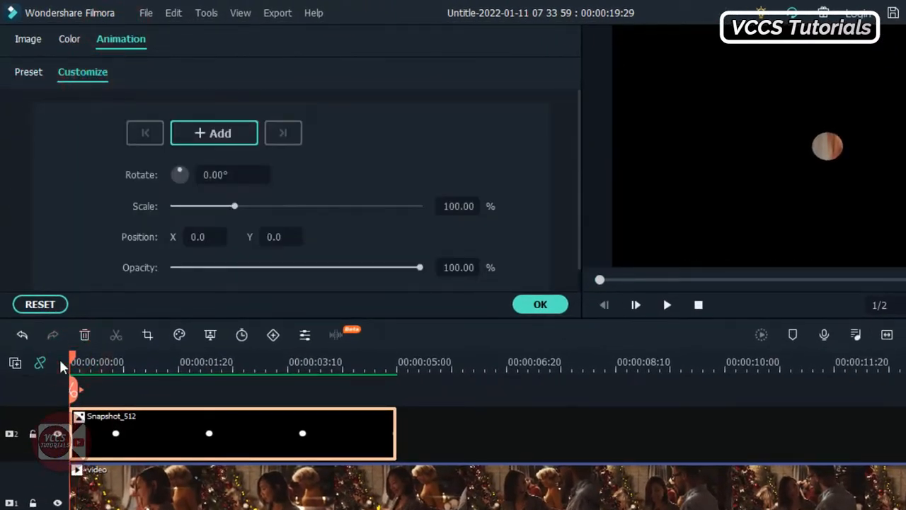
pyautogui.moveTo(72, 368); pyautogui.dragTo(181, 382)
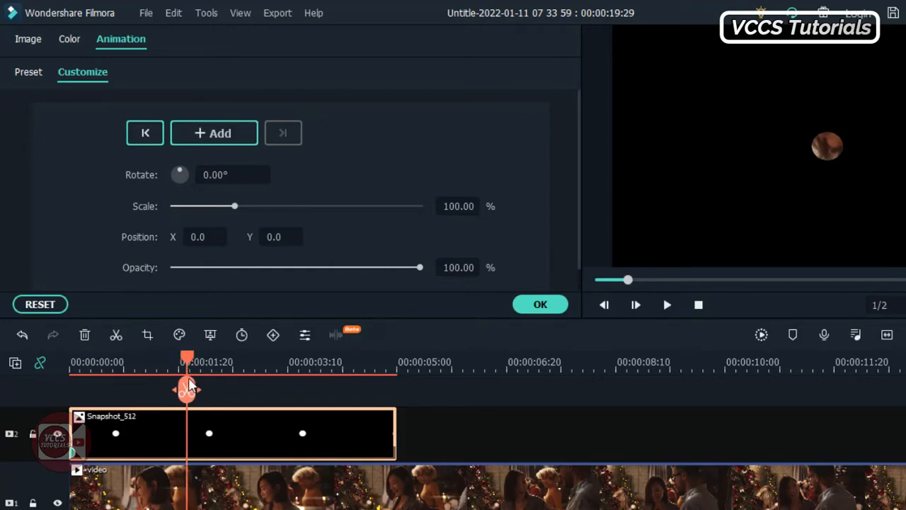
pyautogui.moveTo(235, 206); pyautogui.dragTo(477, 220)
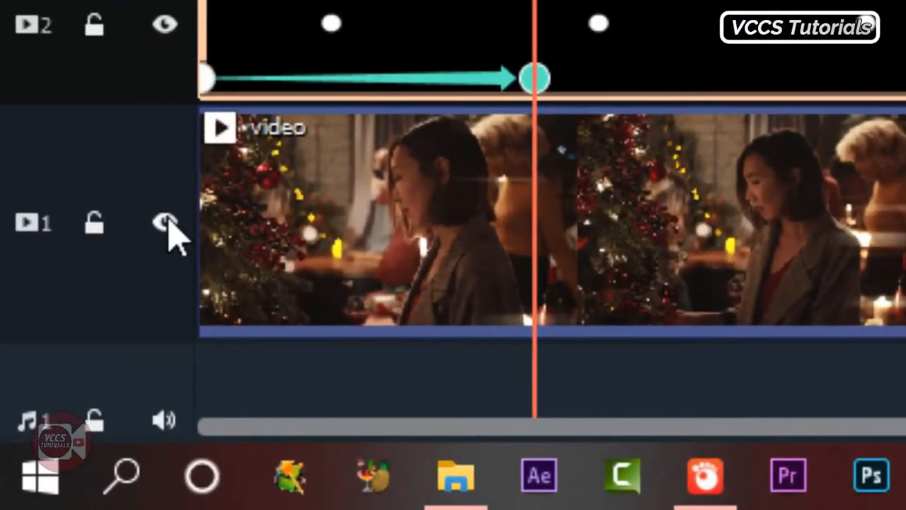
pyautogui.click(167, 222)
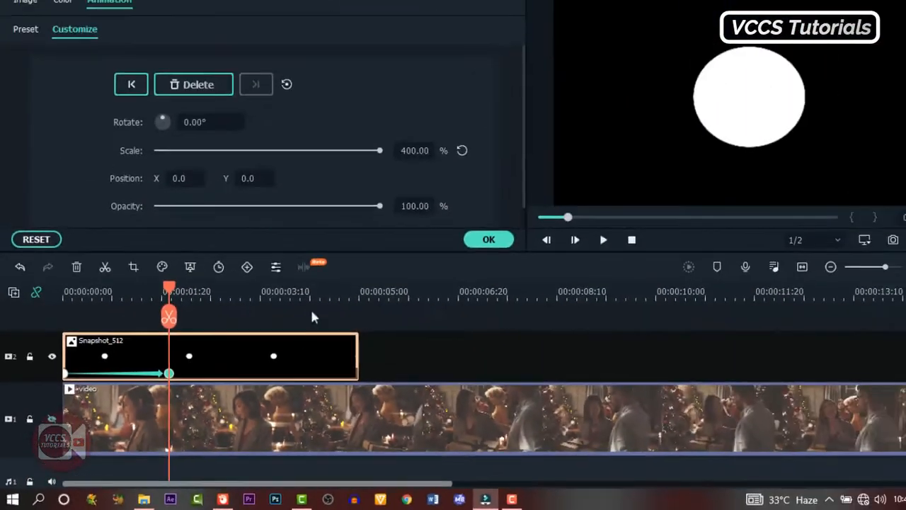
pyautogui.click(485, 239)
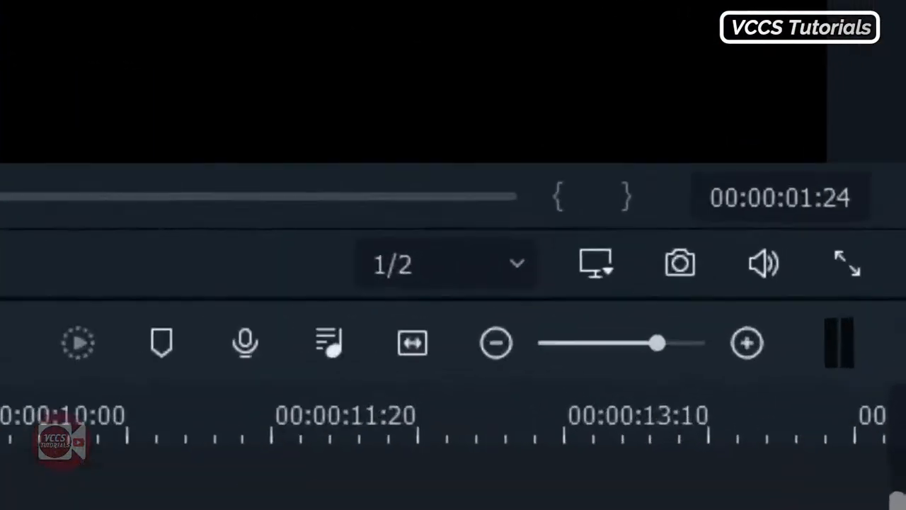
# Snapshot the enlarged circle, trim Snapshot_512 at the playhead, and place Snapshot_513 after it
pyautogui.click(540, 267)
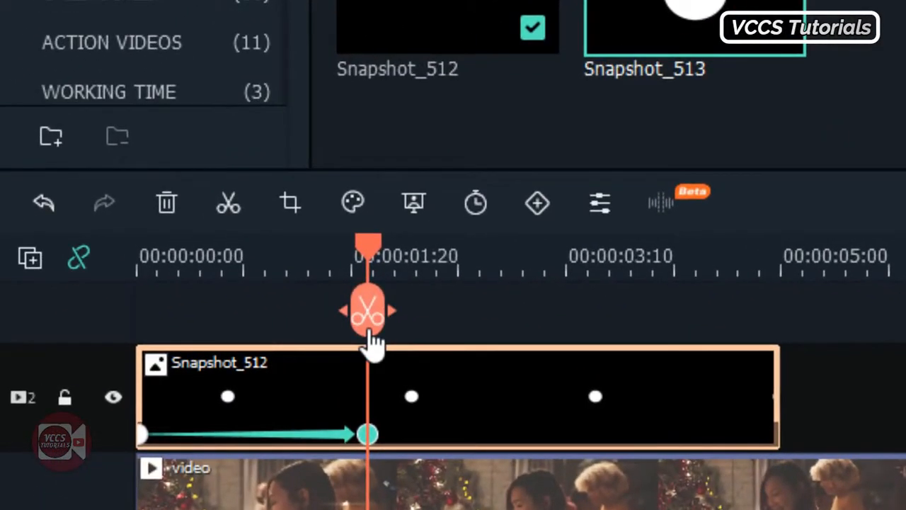
pyautogui.click(368, 311)
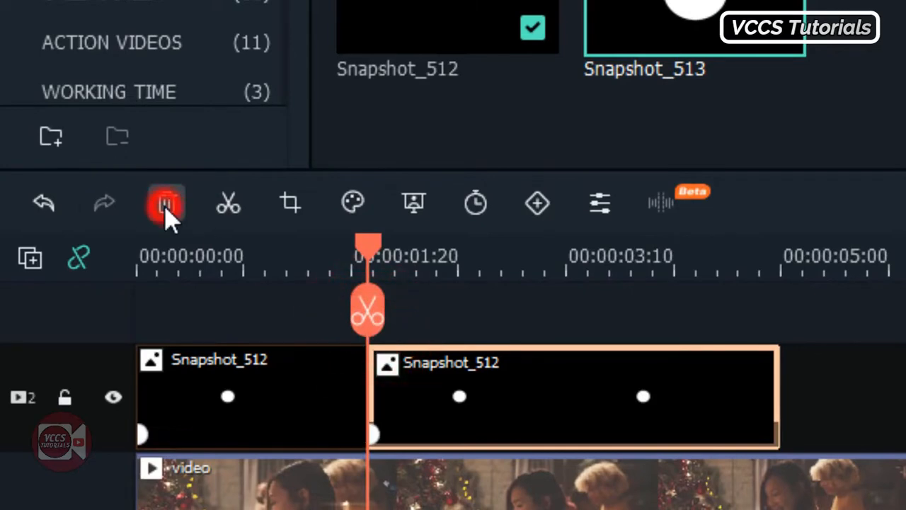
pyautogui.click(166, 205)
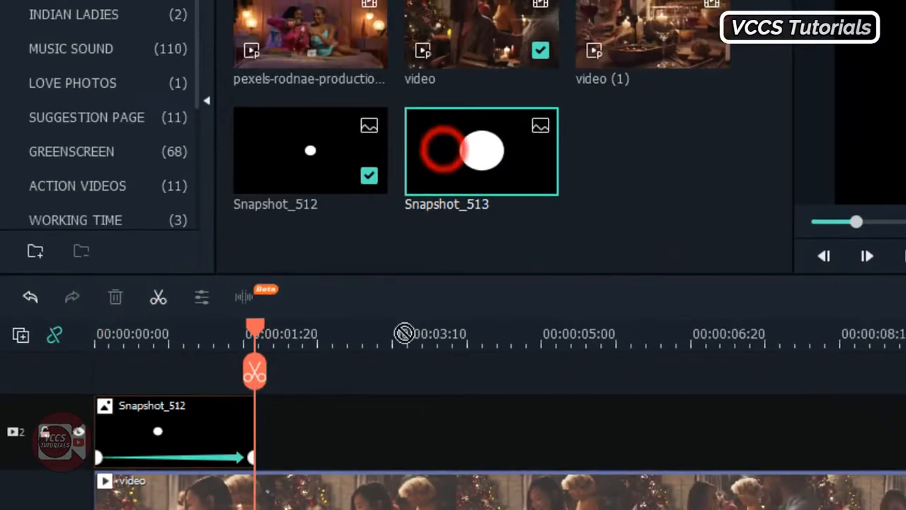
pyautogui.moveTo(404, 332); pyautogui.dragTo(247, 396)
# Keyframe Snapshot_513 from its start to about 00:00:03:10, scaling up to 342.68%
pyautogui.doubleClick(484, 427)
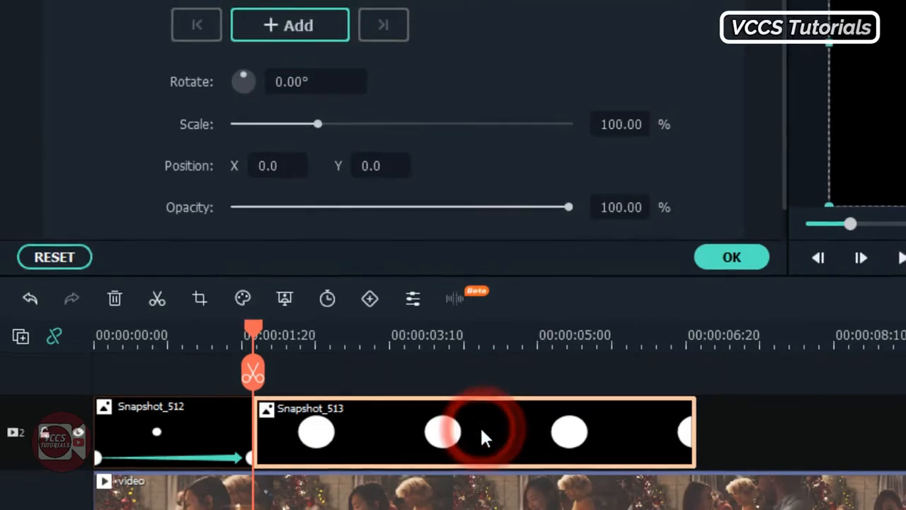
pyautogui.click(262, 101)
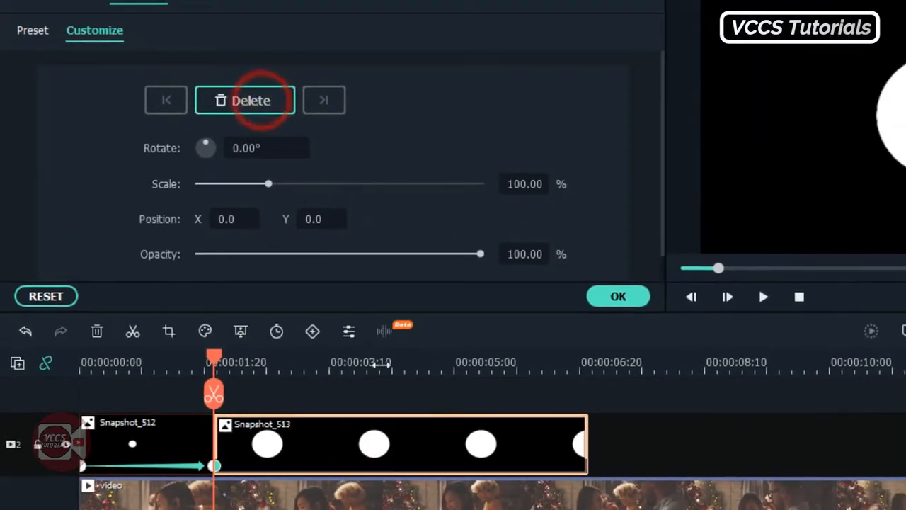
pyautogui.click(383, 364)
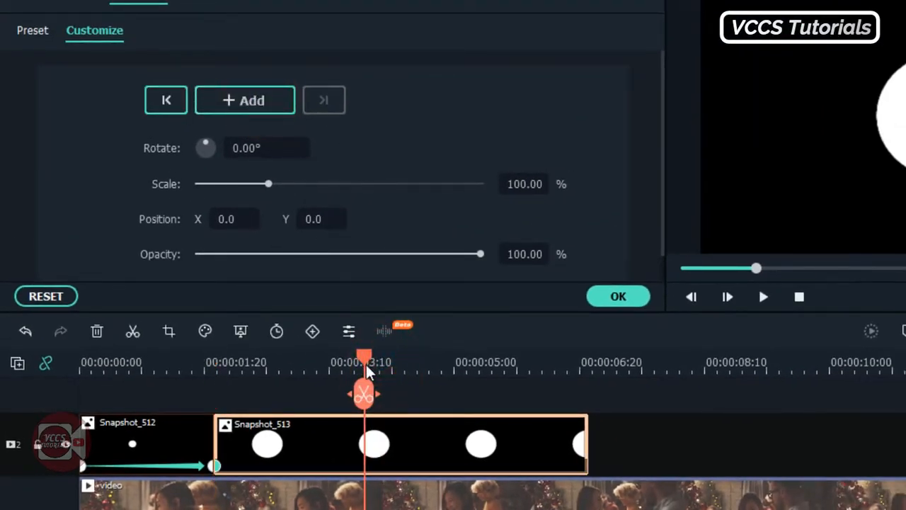
pyautogui.moveTo(269, 185); pyautogui.dragTo(343, 215)
pyautogui.moveTo(75, 236); pyautogui.dragTo(184, 237)
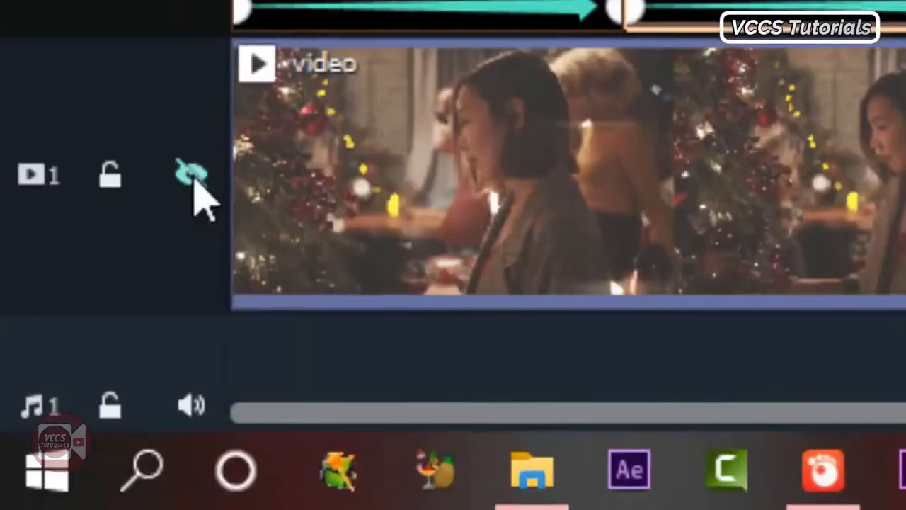
# Show track 1 again and split Snapshot_513 at the playhead
pyautogui.click(191, 176)
pyautogui.click(618, 203)
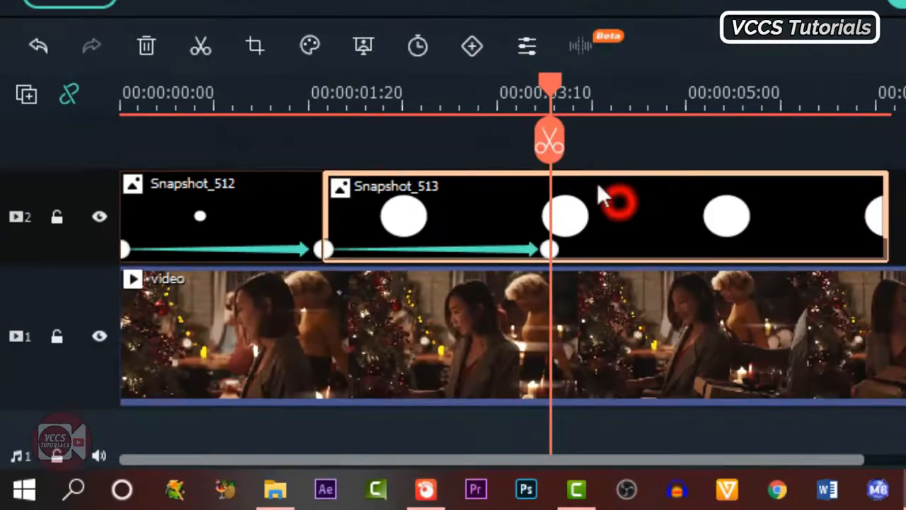
pyautogui.click(549, 142)
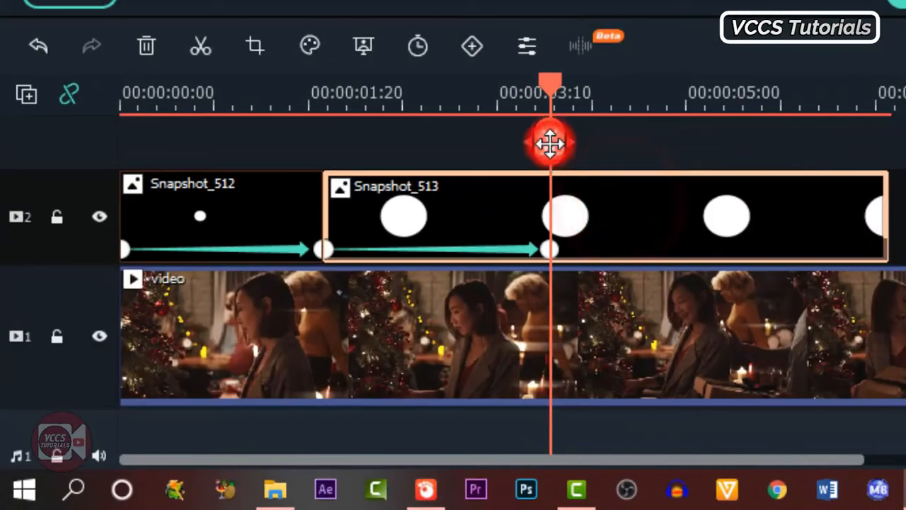
pyautogui.click(706, 211)
# Delete the right-hand Snapshot_513 copy, set the remaining one to Darken blending, and preview the reveal
pyautogui.click(147, 43)
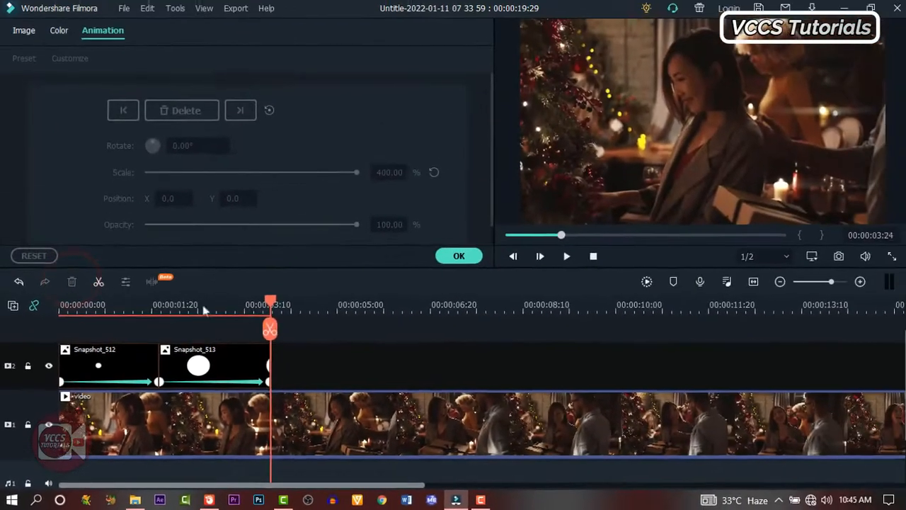
pyautogui.click(470, 104)
pyautogui.click(215, 366)
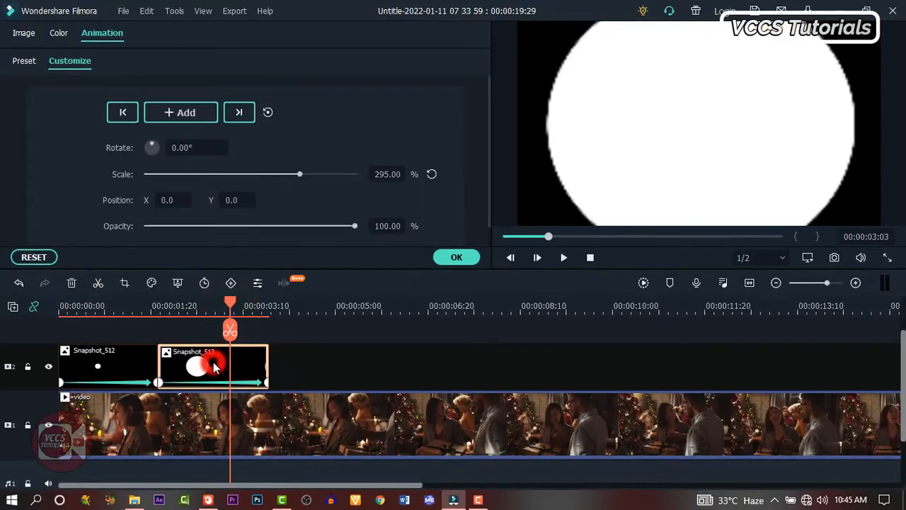
pyautogui.click(23, 33)
pyautogui.click(191, 127)
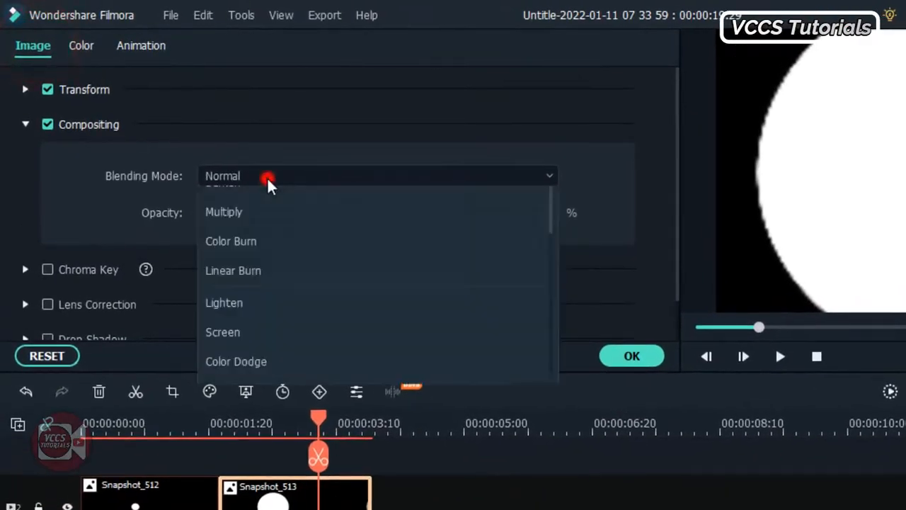
pyautogui.click(266, 245)
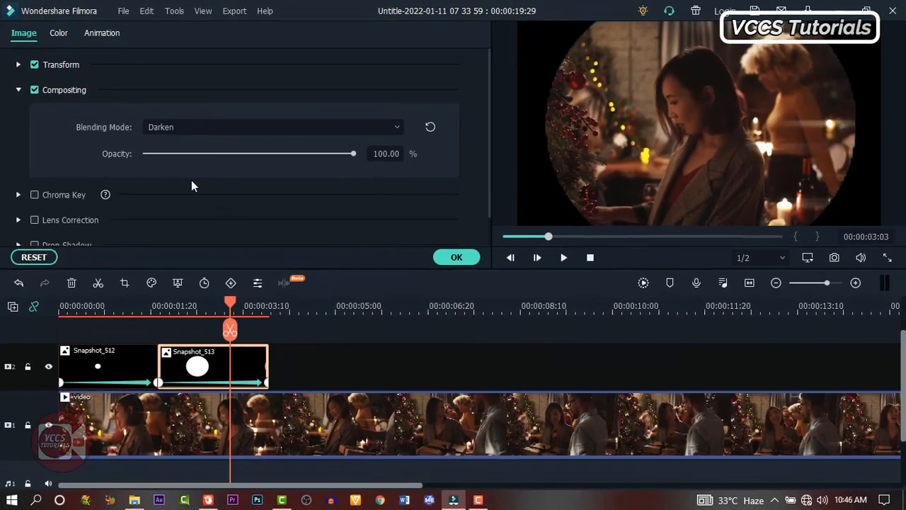
pyautogui.click(456, 257)
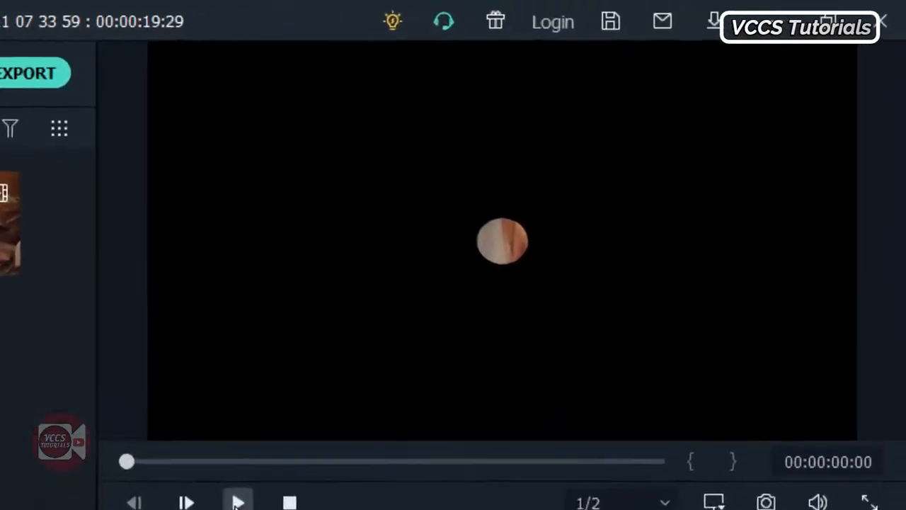
pyautogui.press('space')
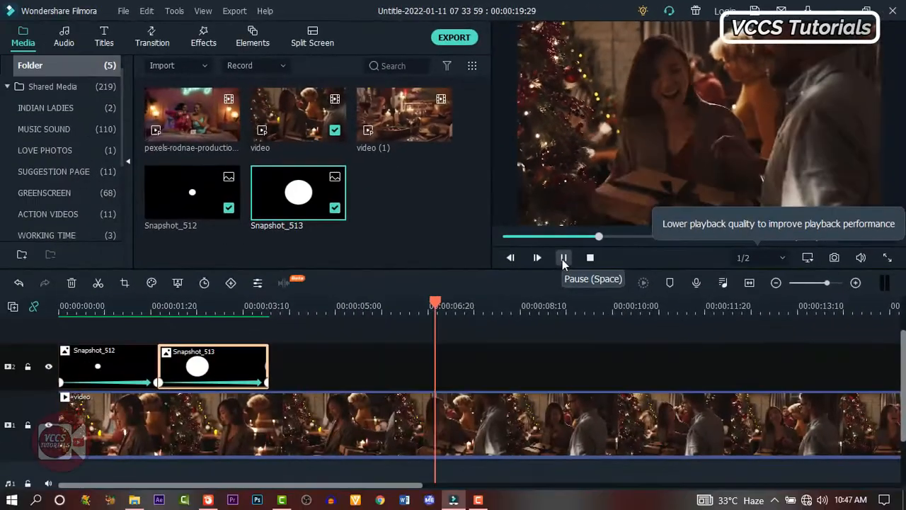
pyautogui.click(562, 259)
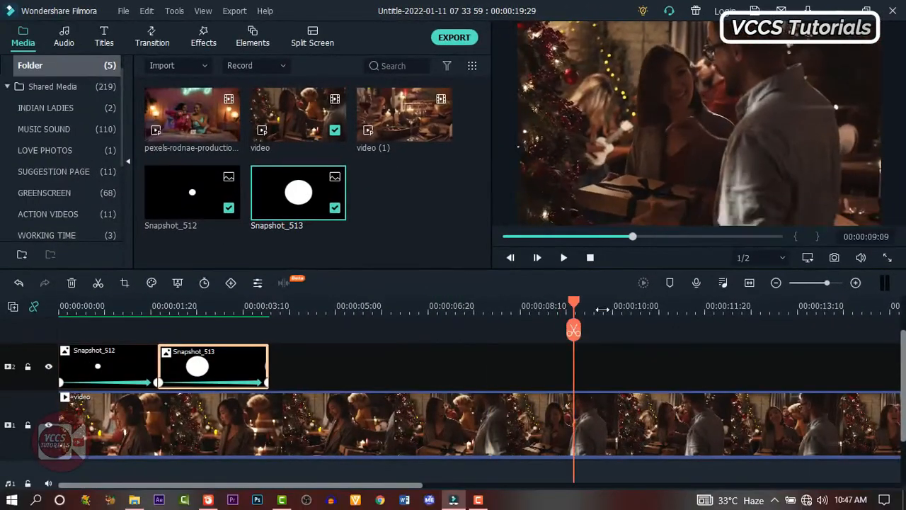
# Copy Snapshot_512 and Snapshot_513 and paste the pair at the playhead
pyautogui.moveTo(575, 306); pyautogui.dragTo(522, 308)
pyautogui.moveTo(287, 362); pyautogui.dragTo(128, 373)
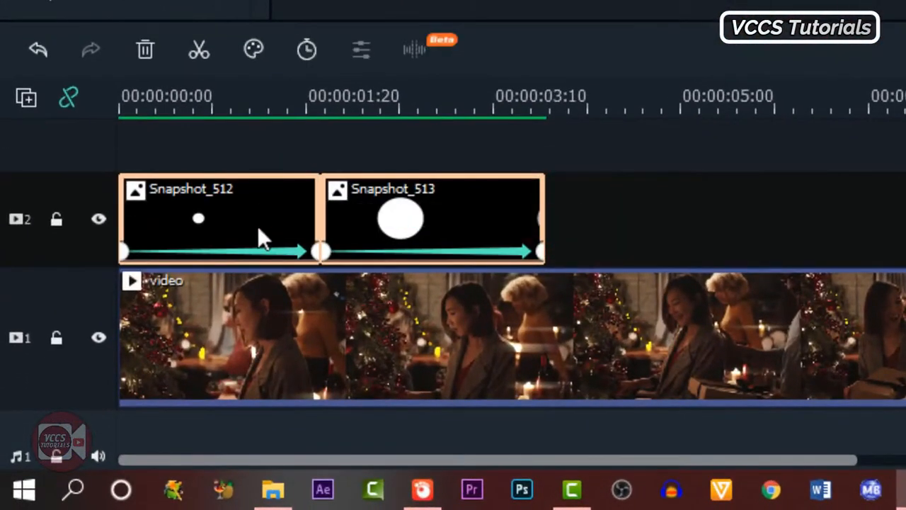
pyautogui.rightClick(453, 225)
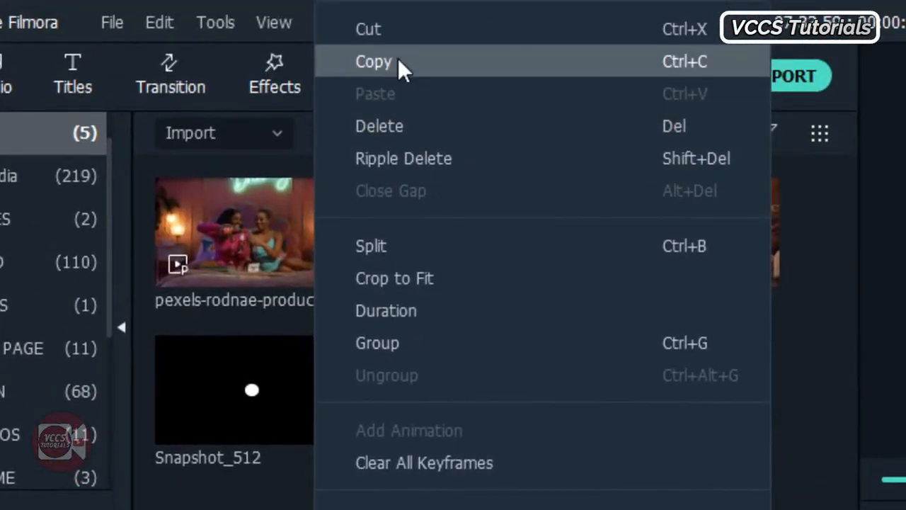
pyautogui.click(398, 58)
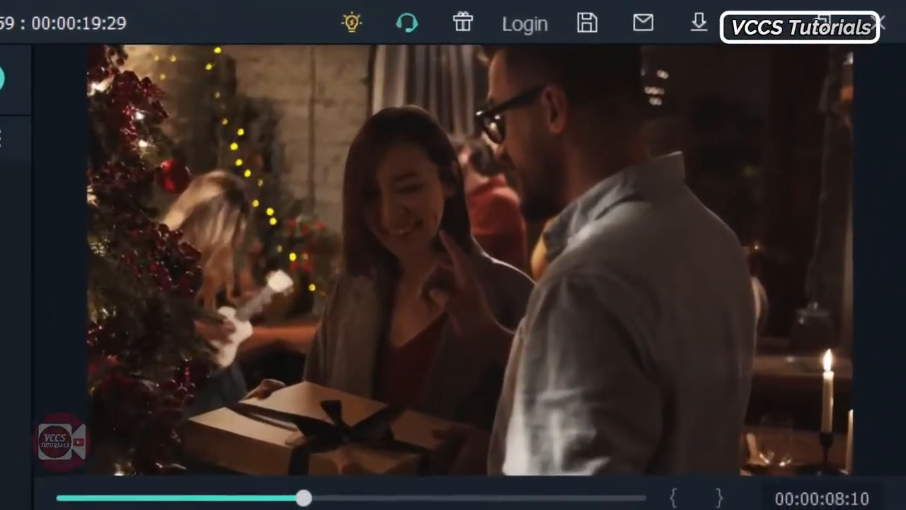
pyautogui.rightClick(398, 453)
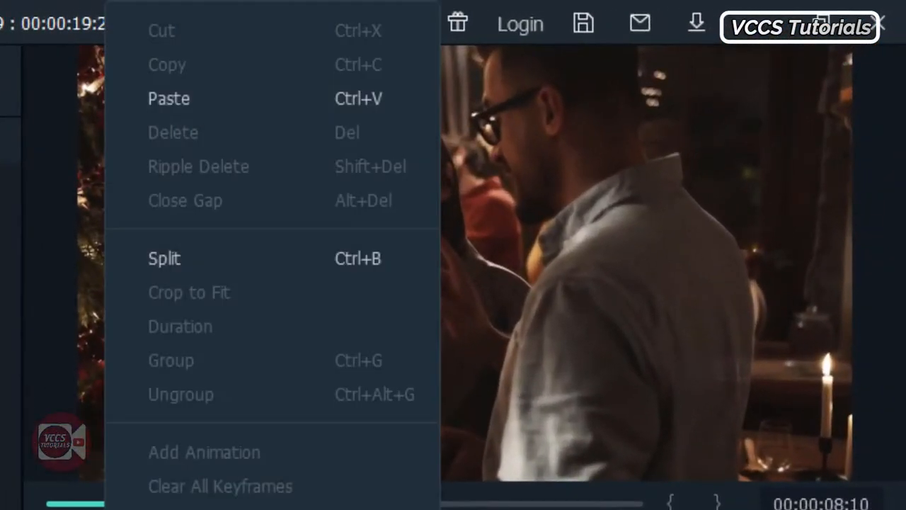
pyautogui.click(446, 62)
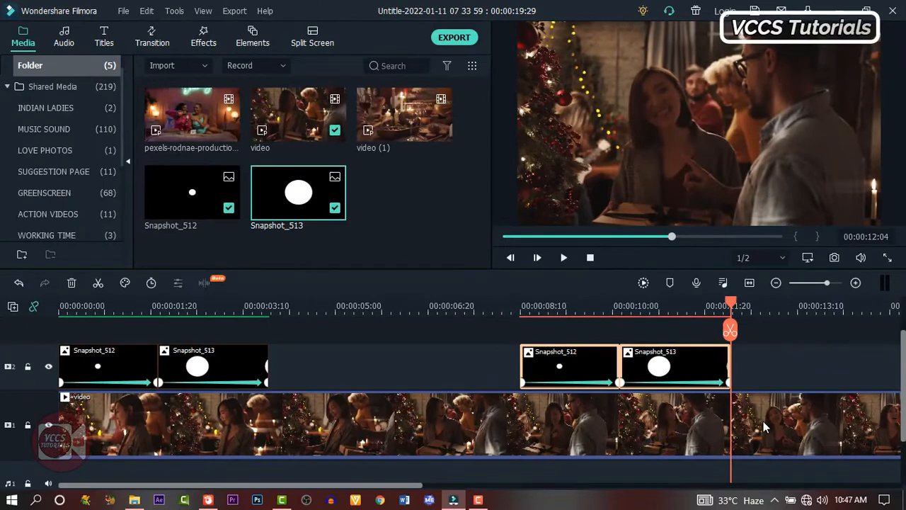
# Split the party video at the playhead and delete the part after it
pyautogui.click(764, 425)
pyautogui.click(731, 333)
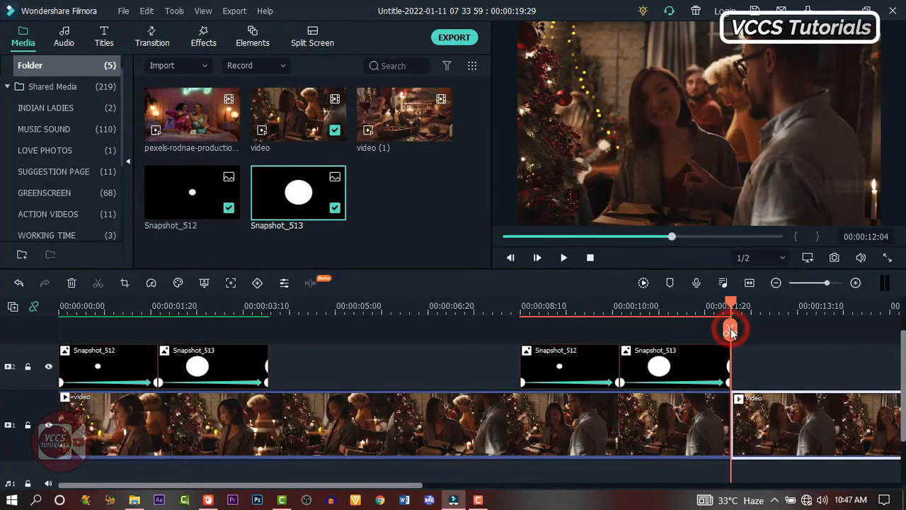
pyautogui.click(71, 283)
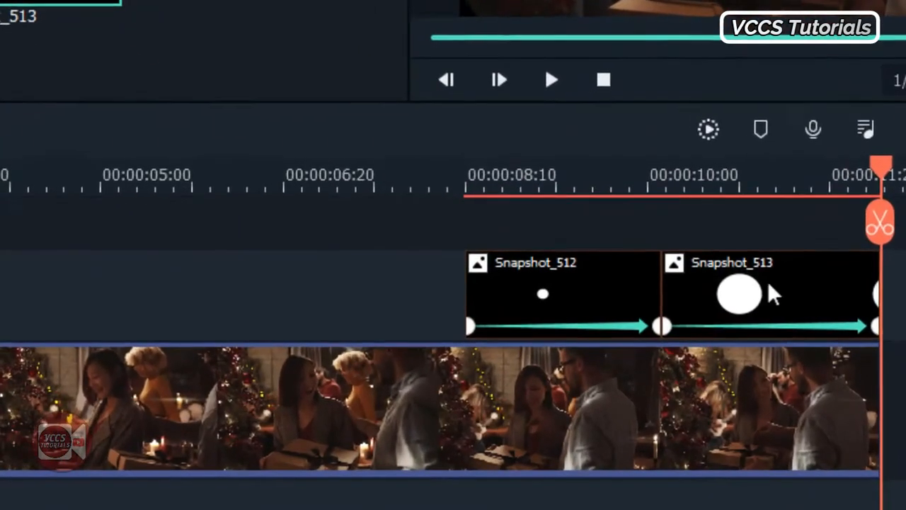
# Move the second Snapshot_513 ahead of Snapshot_512, then shift the pair to end with the video
pyautogui.click(673, 362)
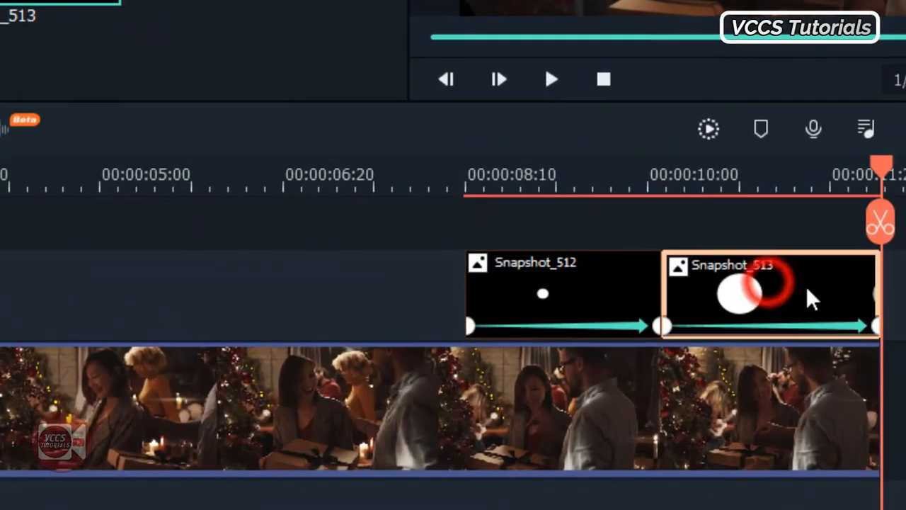
pyautogui.moveTo(807, 289); pyautogui.dragTo(393, 276)
pyautogui.moveTo(745, 279); pyautogui.dragTo(393, 297)
pyautogui.moveTo(395, 295); pyautogui.dragTo(615, 295)
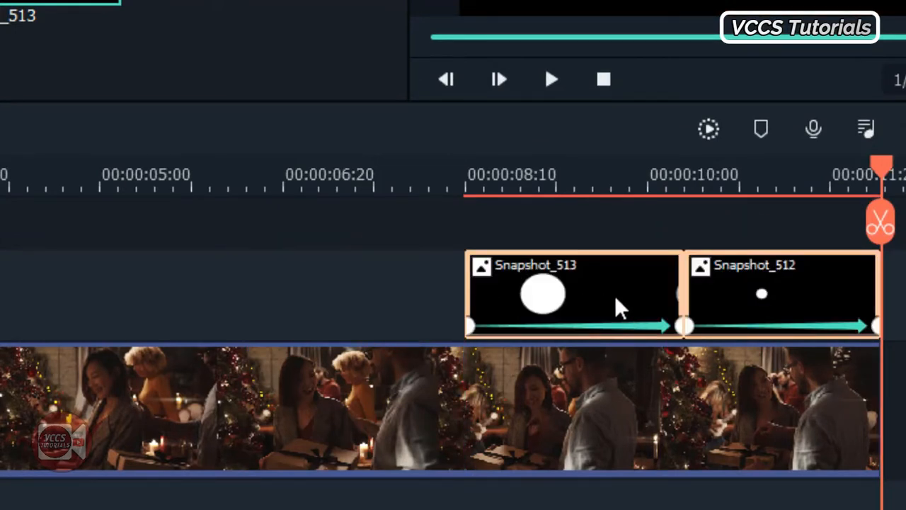
pyautogui.click(678, 328)
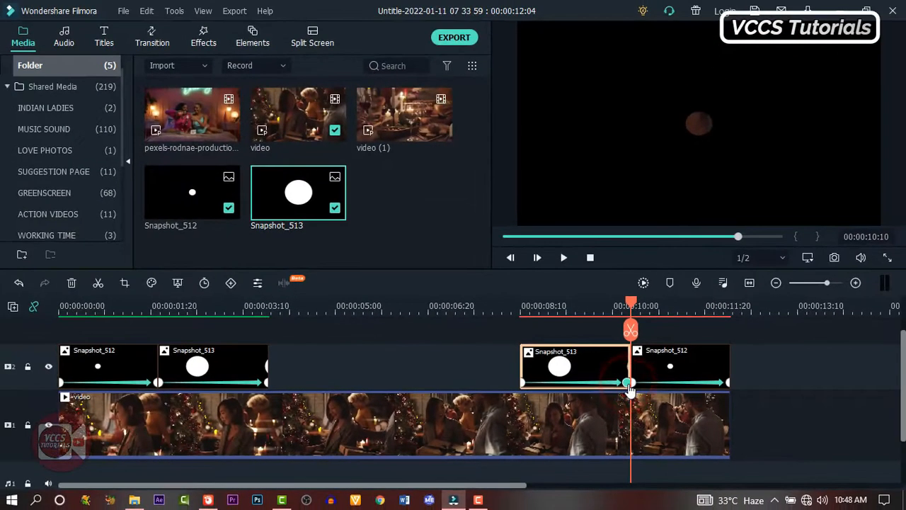
# Make the second Snapshot_513 scale from 400% at its start to 100% at its end
pyautogui.doubleClick(629, 384)
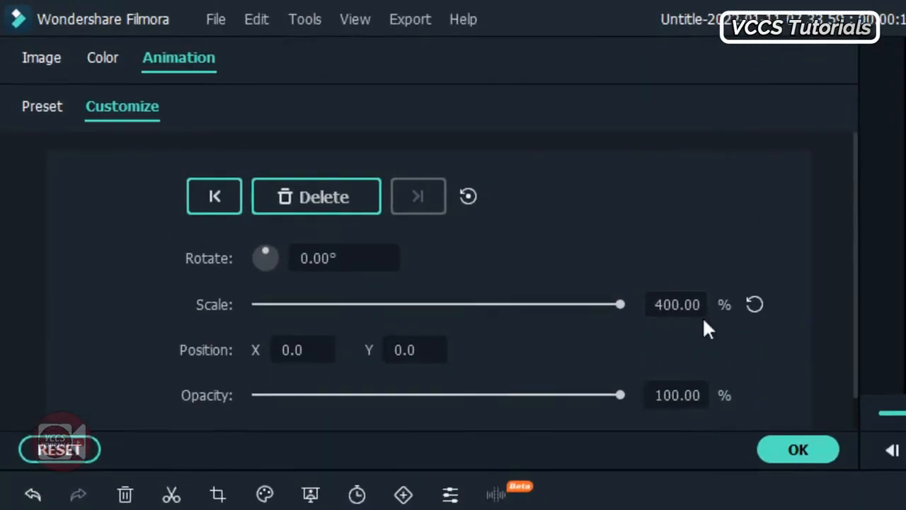
pyautogui.click(753, 303)
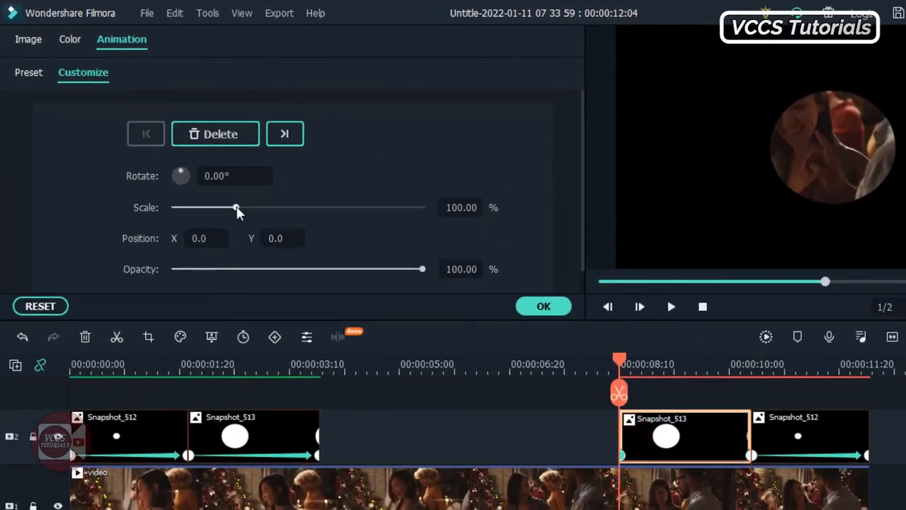
pyautogui.moveTo(237, 208); pyautogui.dragTo(430, 220)
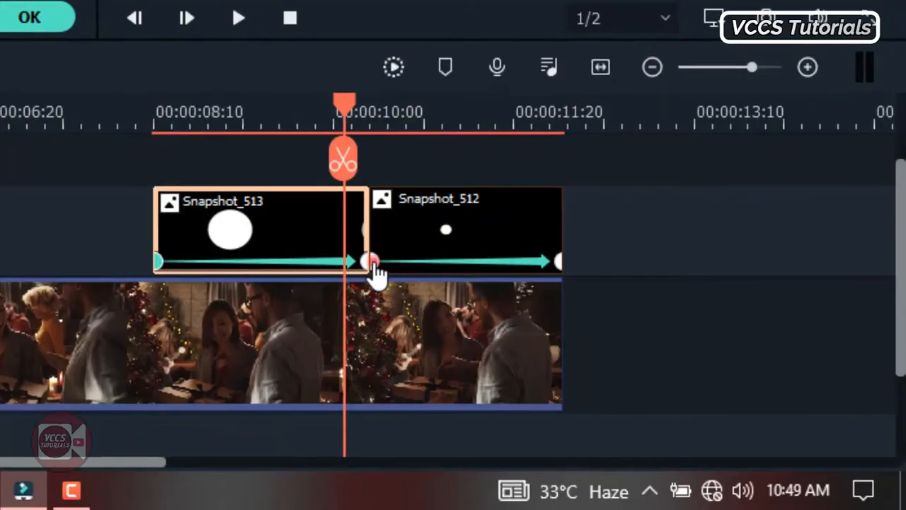
# Make the final Snapshot_512 scale from 400% at its start down to 100% at its end
pyautogui.click(372, 261)
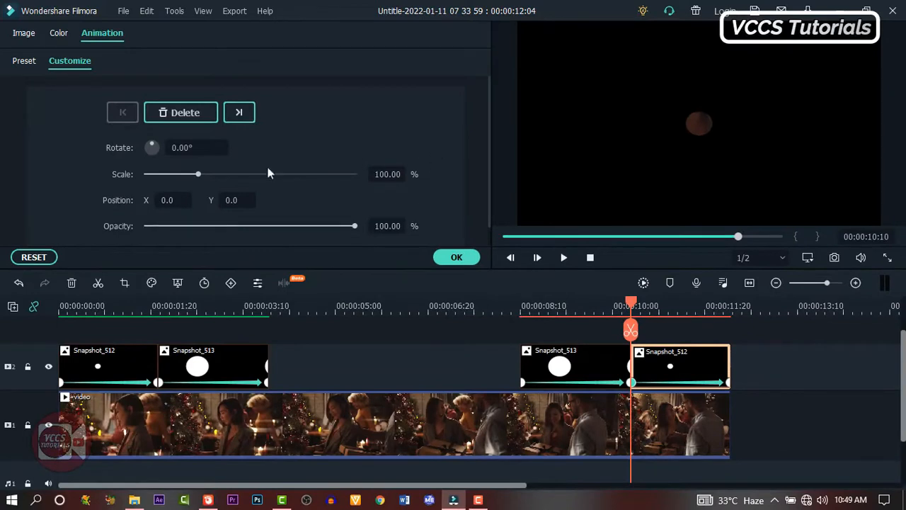
pyautogui.moveTo(205, 178); pyautogui.dragTo(400, 192)
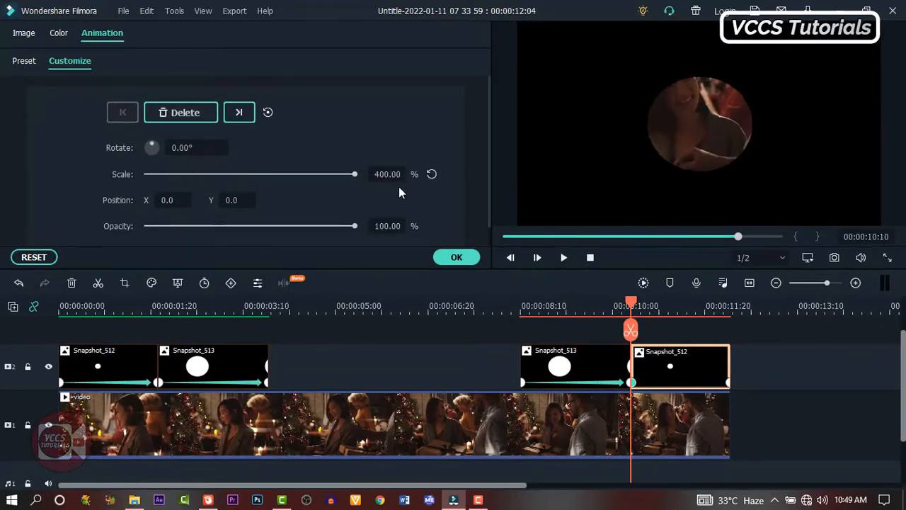
pyautogui.click(729, 383)
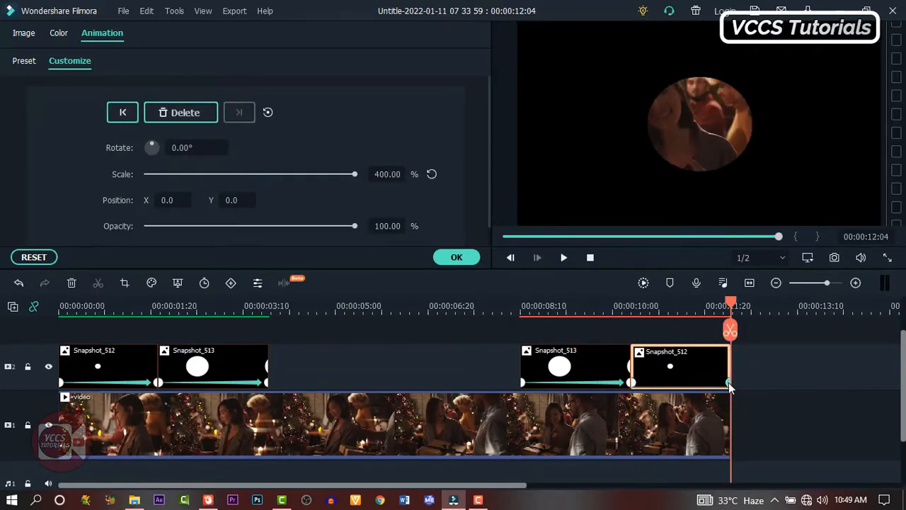
pyautogui.click(430, 175)
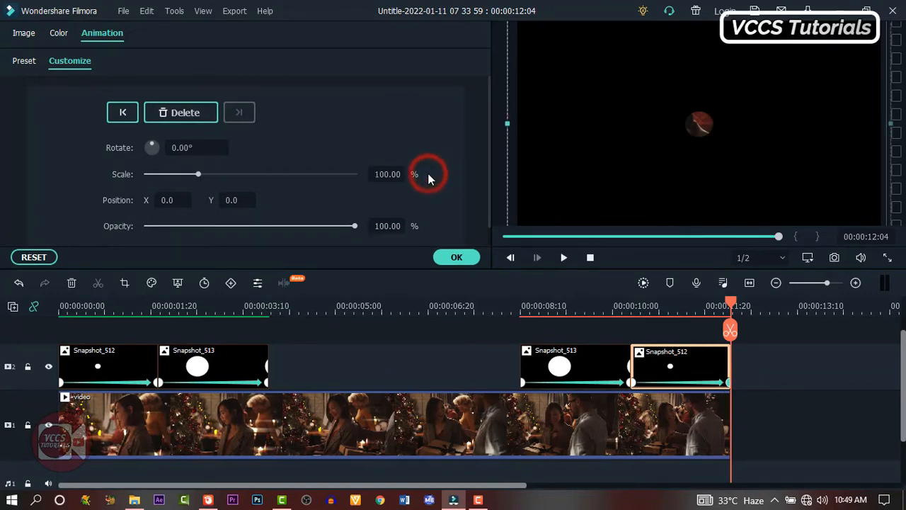
pyautogui.click(463, 256)
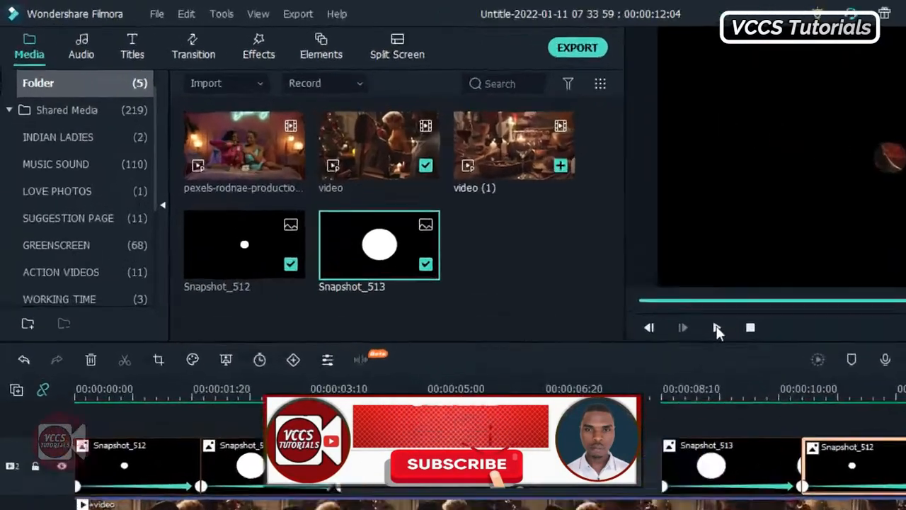
# Add Basic Fade transitions to the video clip's start and end with a 1:03 duration
pyautogui.click(197, 50)
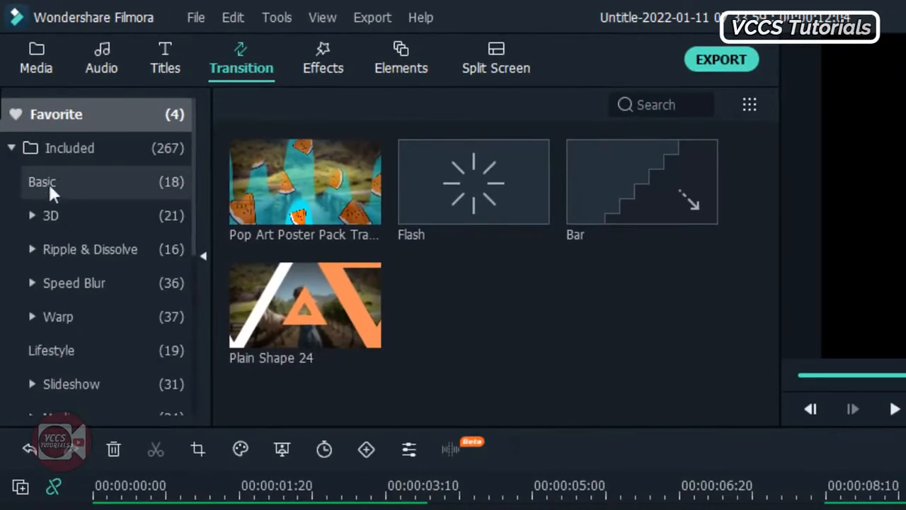
pyautogui.click(44, 184)
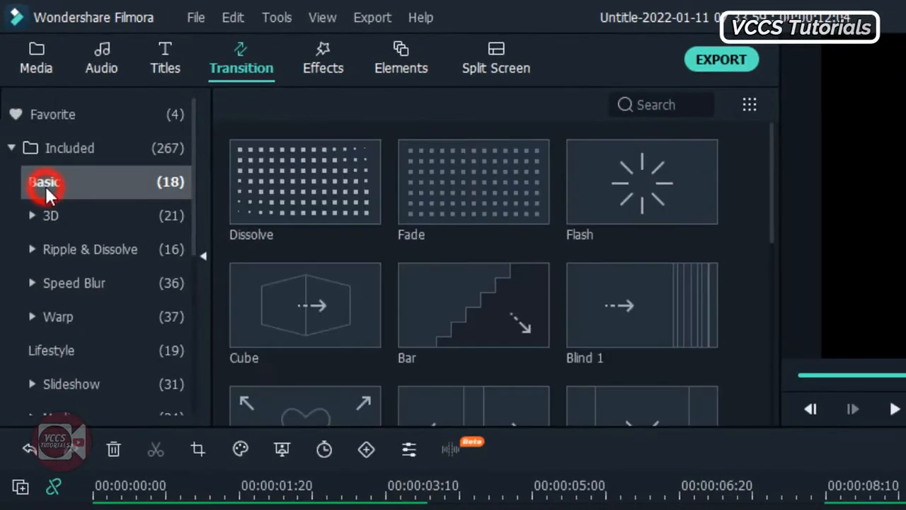
pyautogui.click(474, 168)
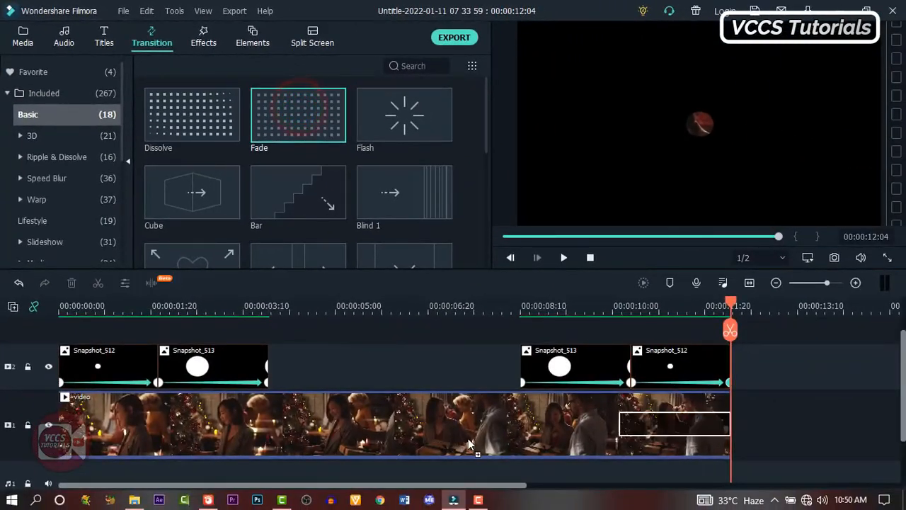
pyautogui.moveTo(471, 445); pyautogui.dragTo(471, 445)
pyautogui.moveTo(298, 113); pyautogui.dragTo(120, 428)
pyautogui.doubleClick(114, 425)
pyautogui.click(210, 107)
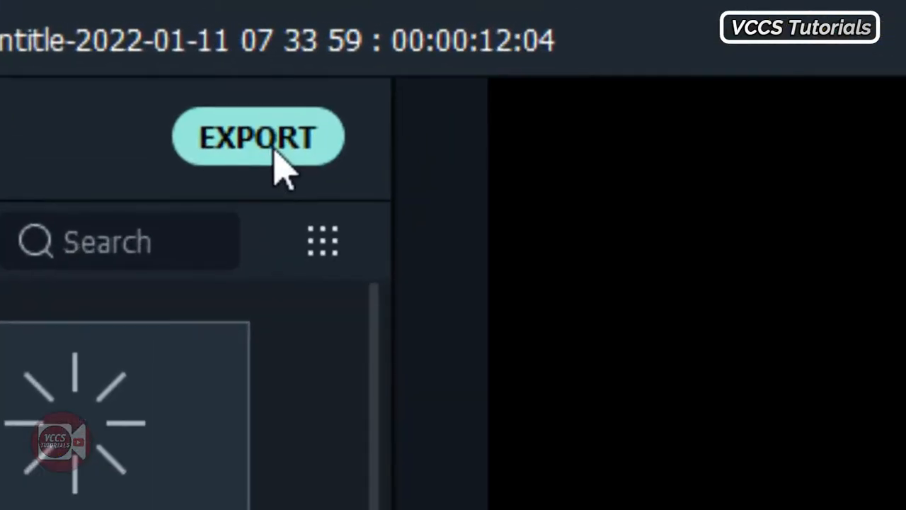
pyautogui.click(276, 152)
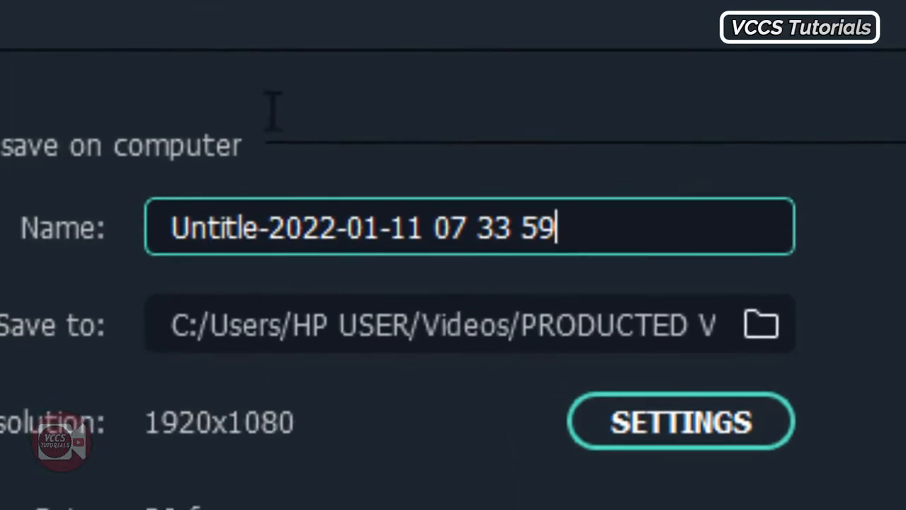
pyautogui.click(340, 228)
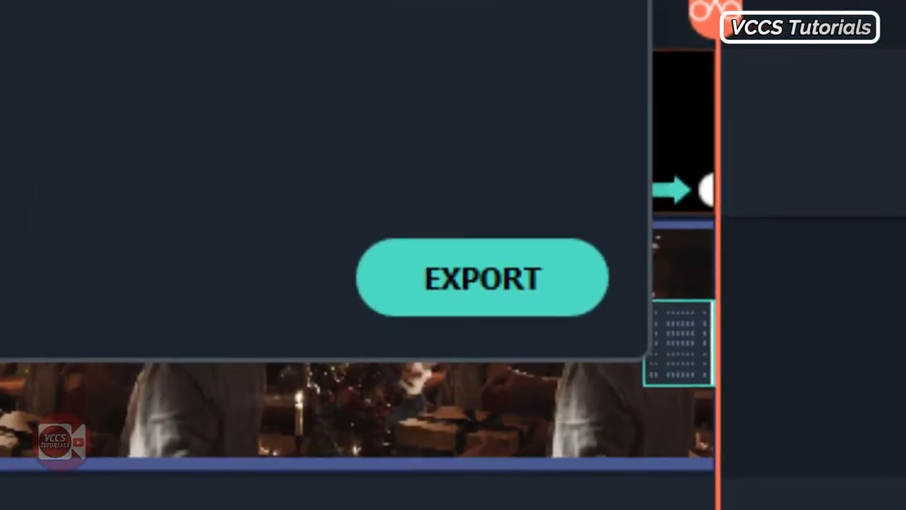